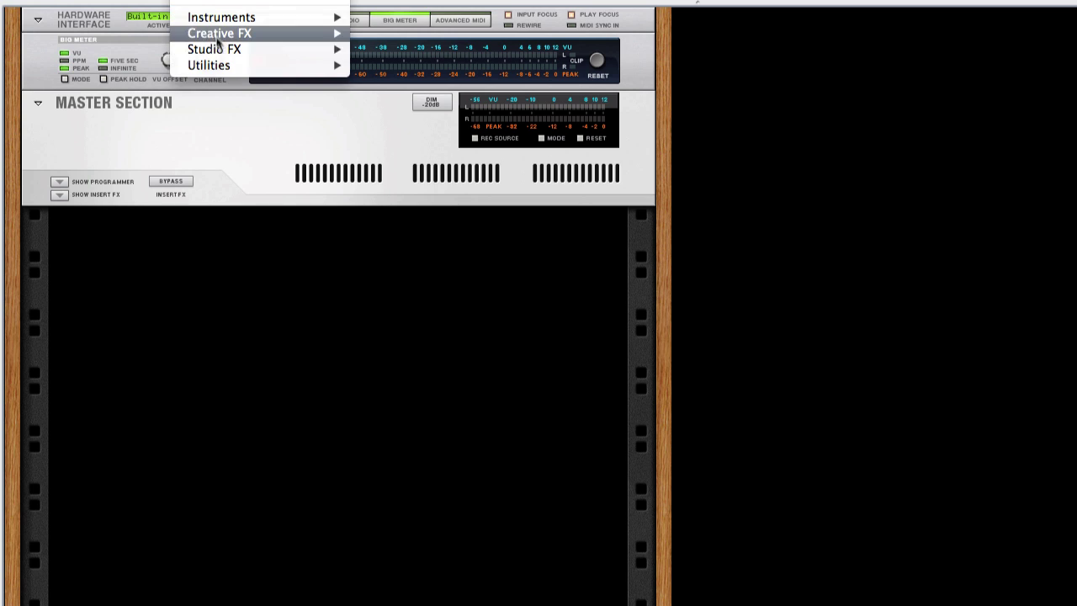
Step: Add Combinator 1 to the empty rack and place a Line Mixer 6:2 inside it
mouse_move(226, 65)
left_click(392, 70)
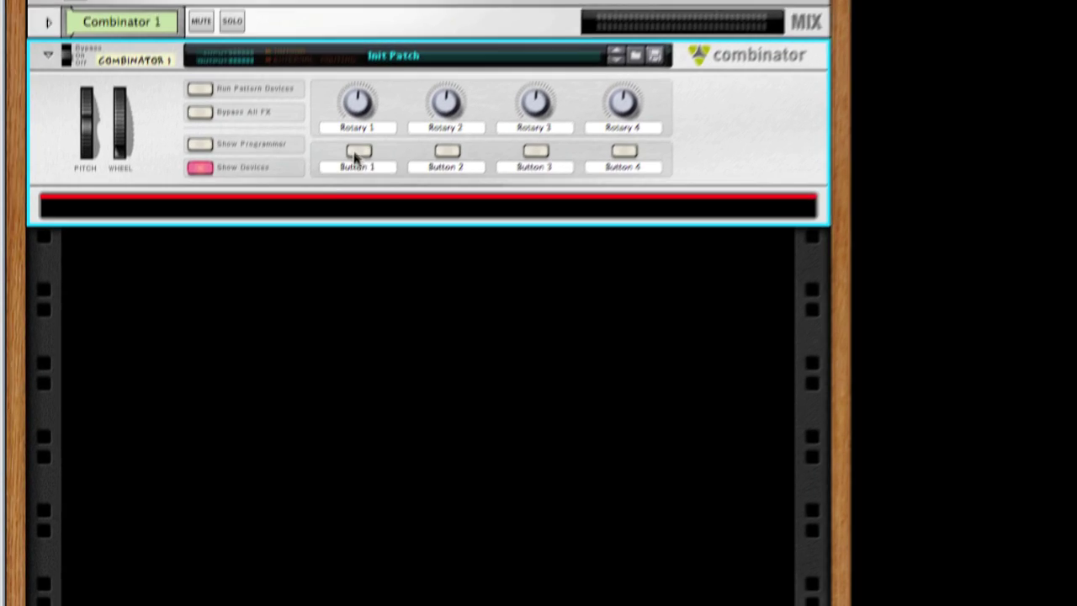
right_click(357, 173)
mouse_move(452, 361)
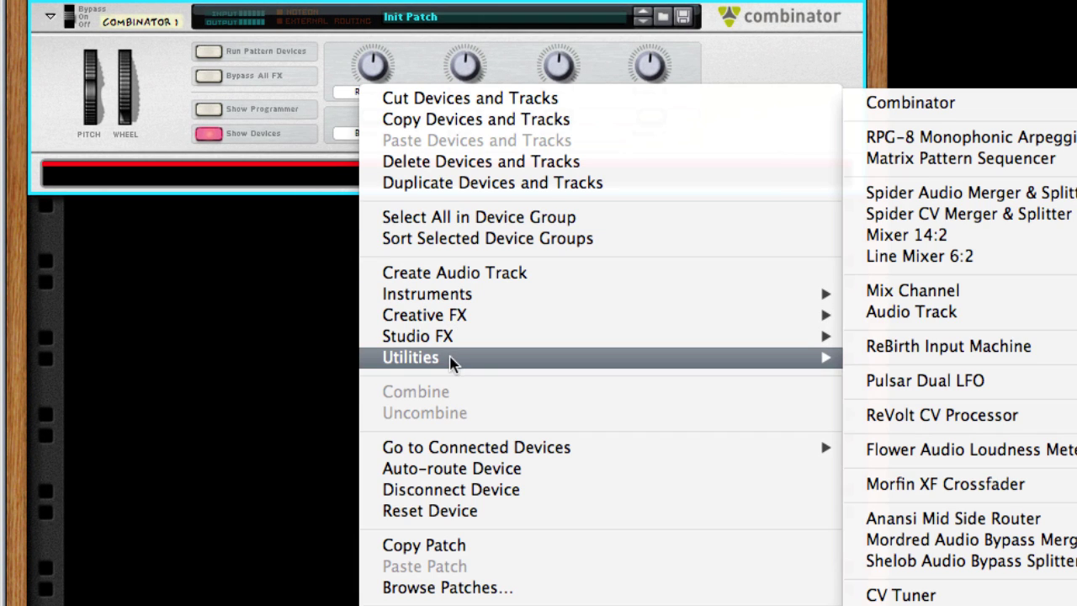
left_click(966, 259)
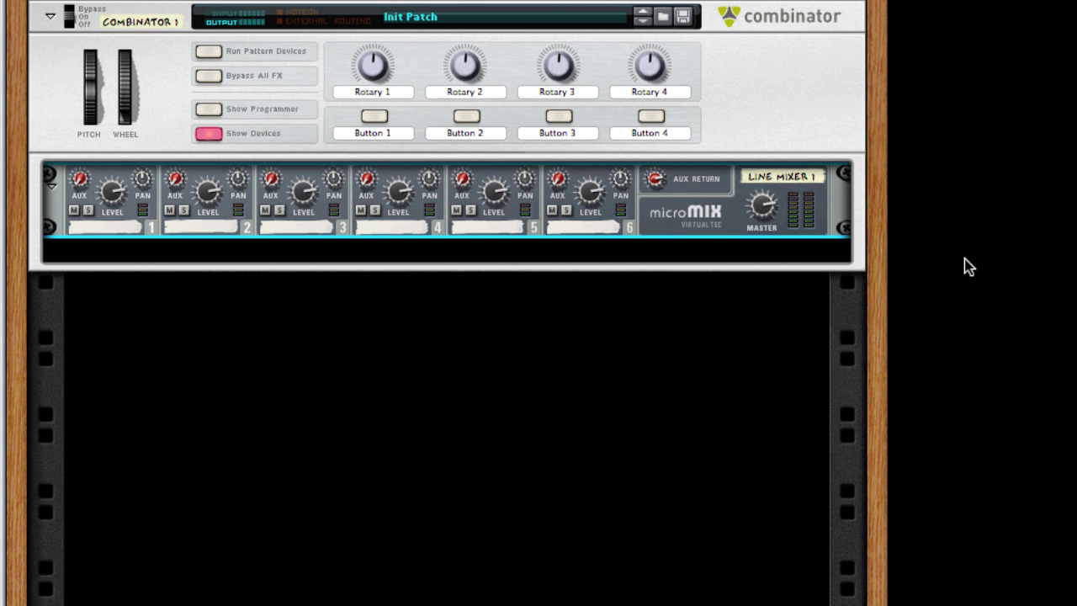
Step: Add a Radical Keys piano, load the Jetson 60's patch, and adjust its Character amount
right_click(764, 266)
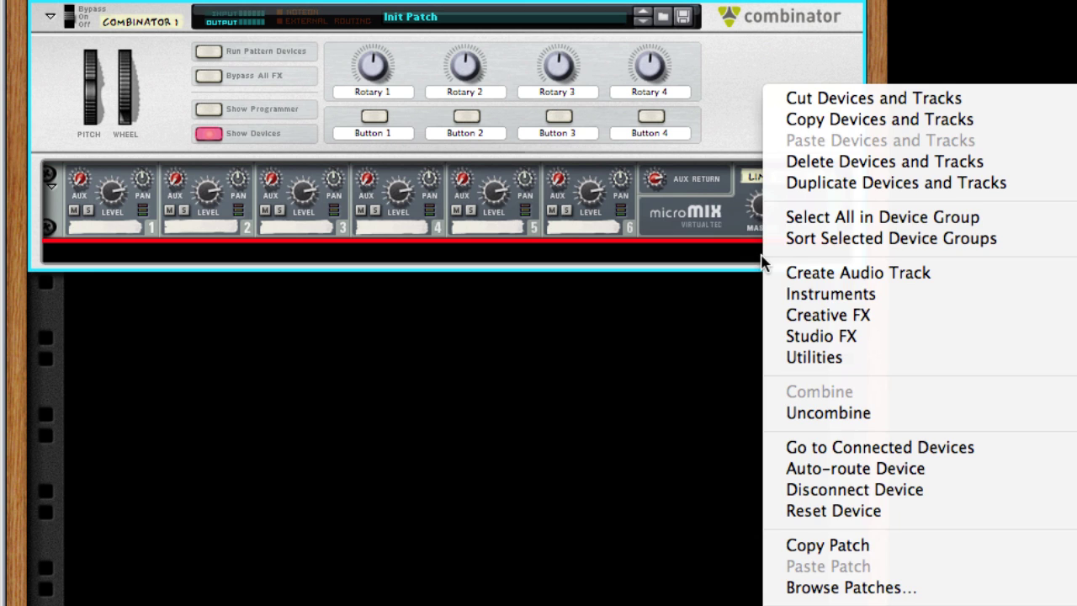
key("Escape")
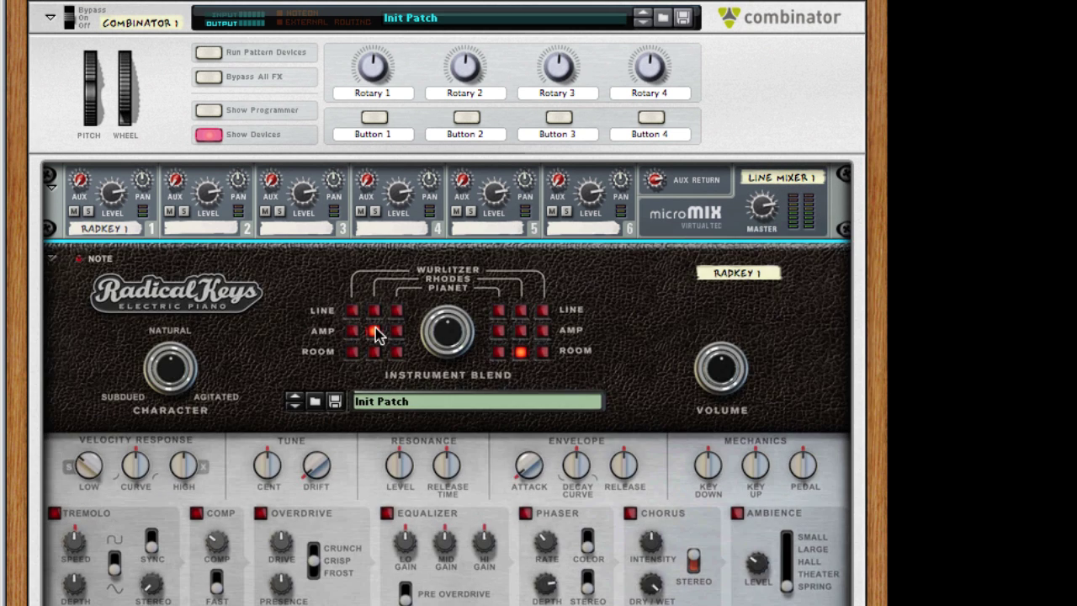
left_click(312, 402)
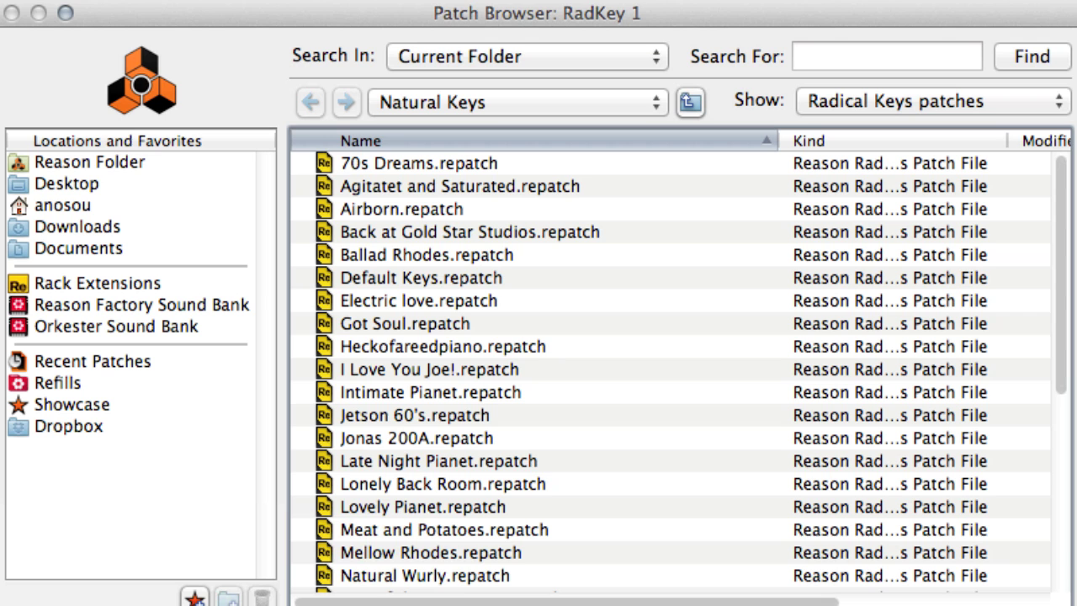
double_click(447, 415)
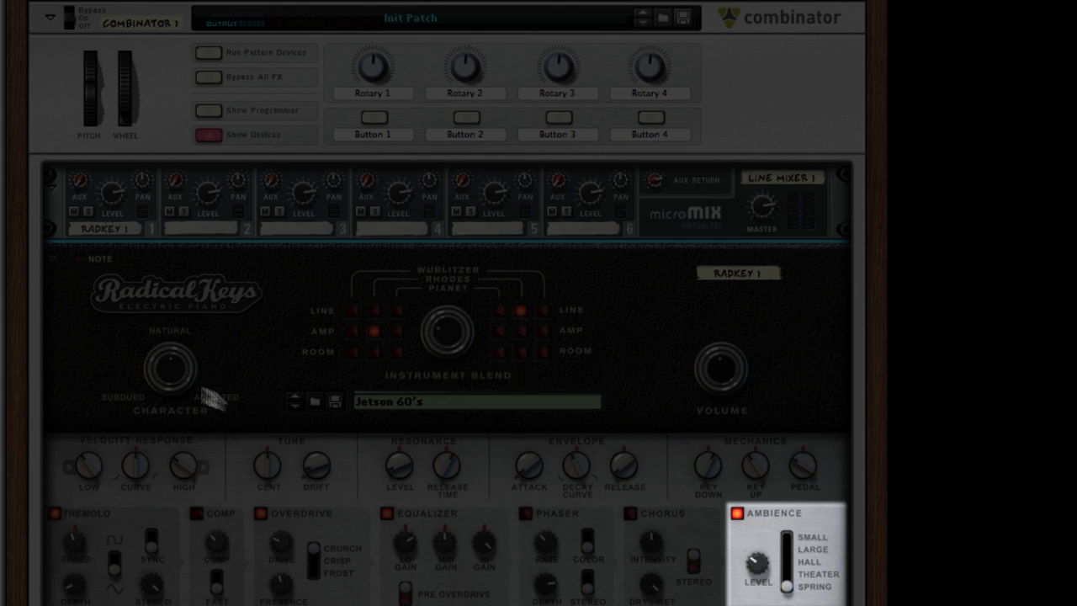
left_click_drag(173, 367, 179, 372)
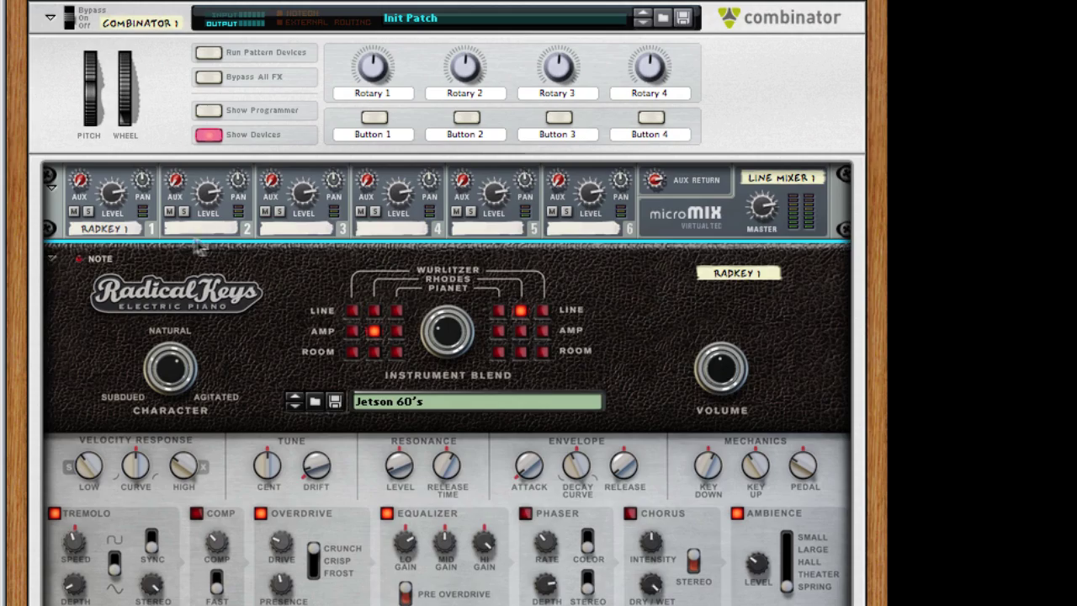
Step: Add a PX7 FM Synthesizer and load the HardBass 2 patch from Legacy Select > Bass
right_click(238, 225)
mouse_move(374, 429)
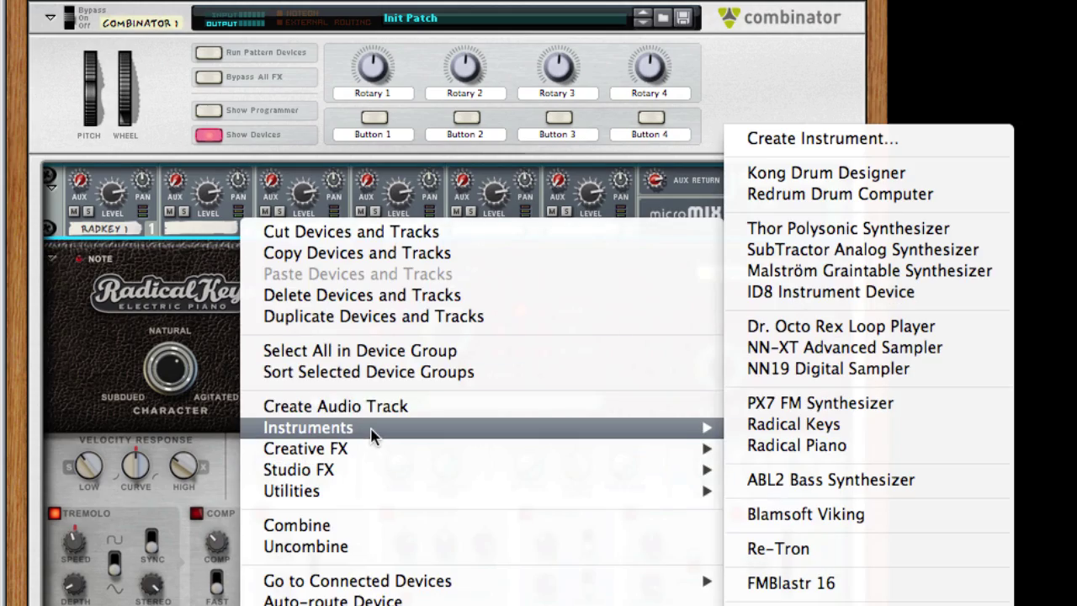
left_click(776, 397)
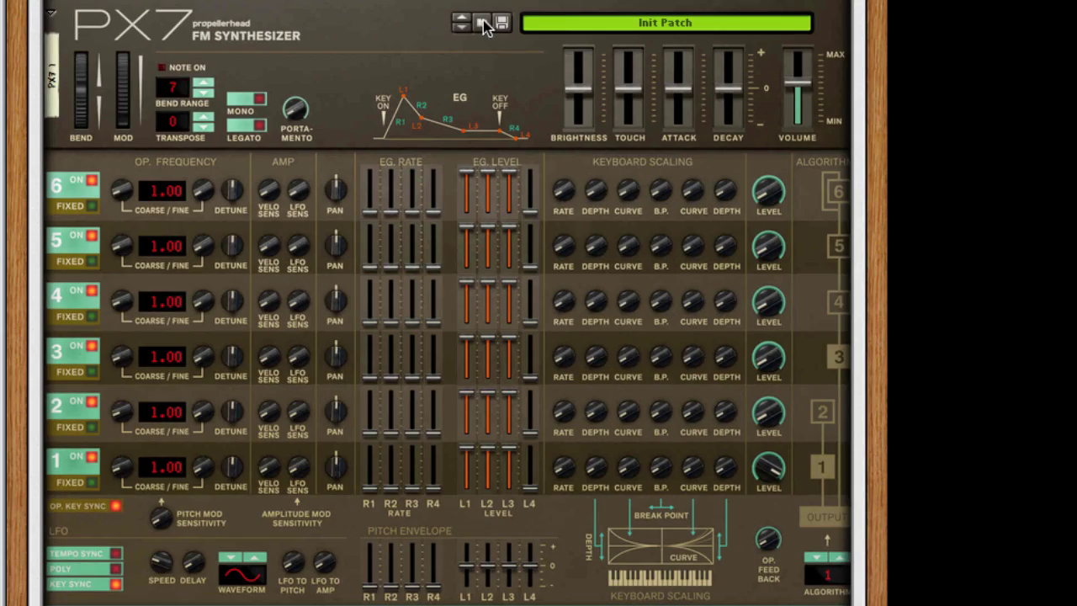
left_click(484, 23)
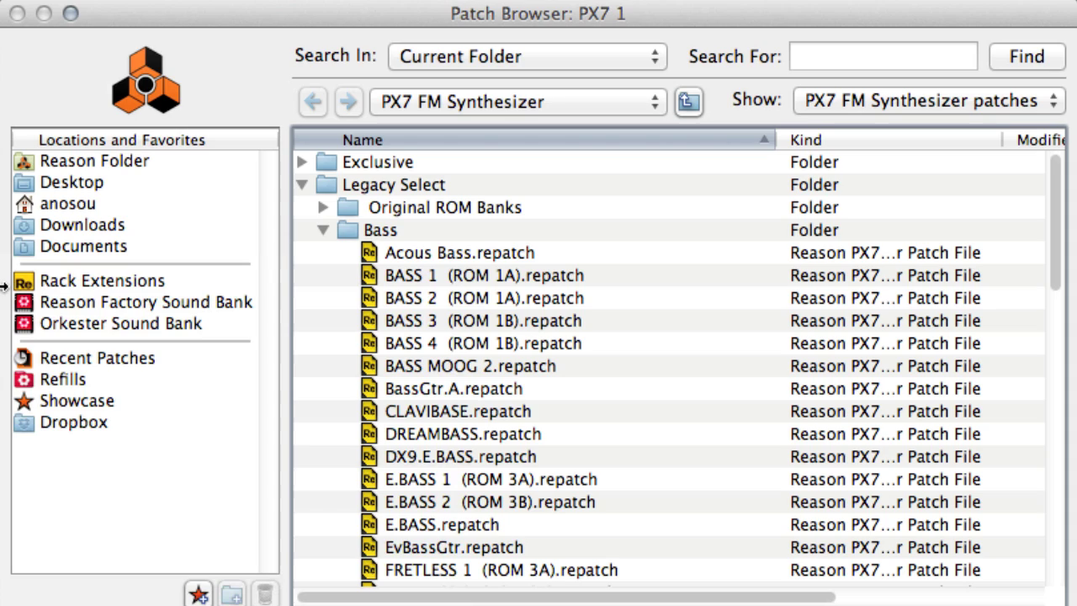
scroll(435, 333, "down", 3)
scroll(433, 333, "down", 4)
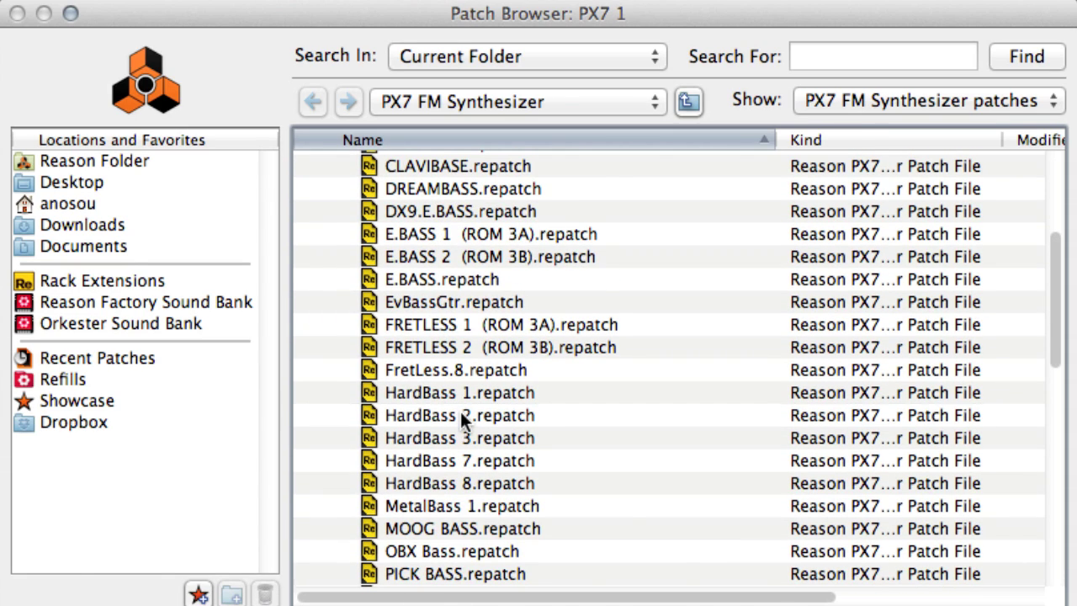
double_click(461, 414)
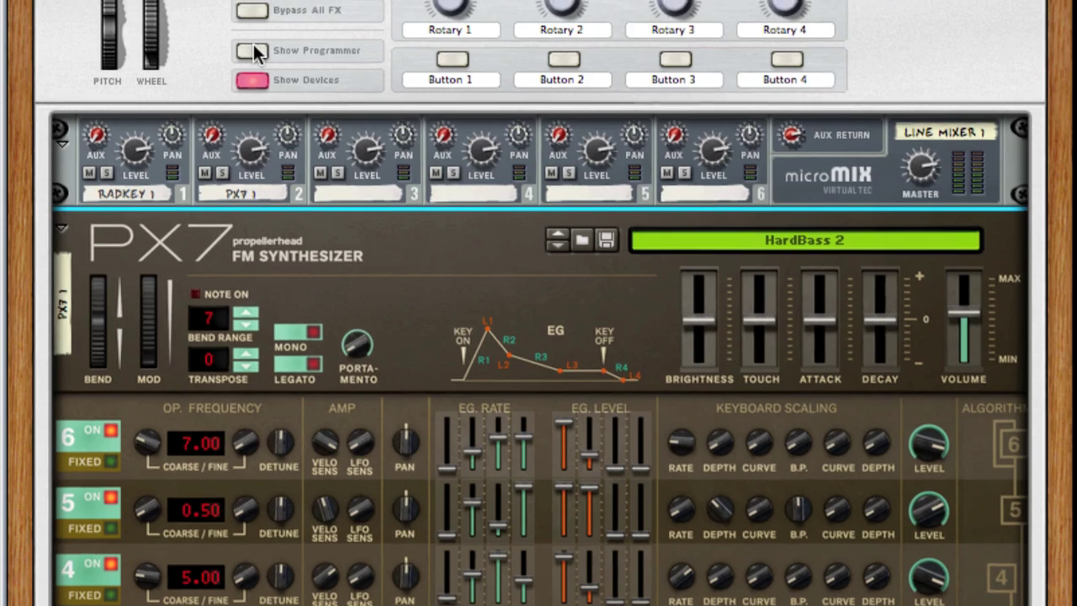
Step: In the Combinator programmer, raise RadKey 1's lowest key to start just above D2
left_click(252, 53)
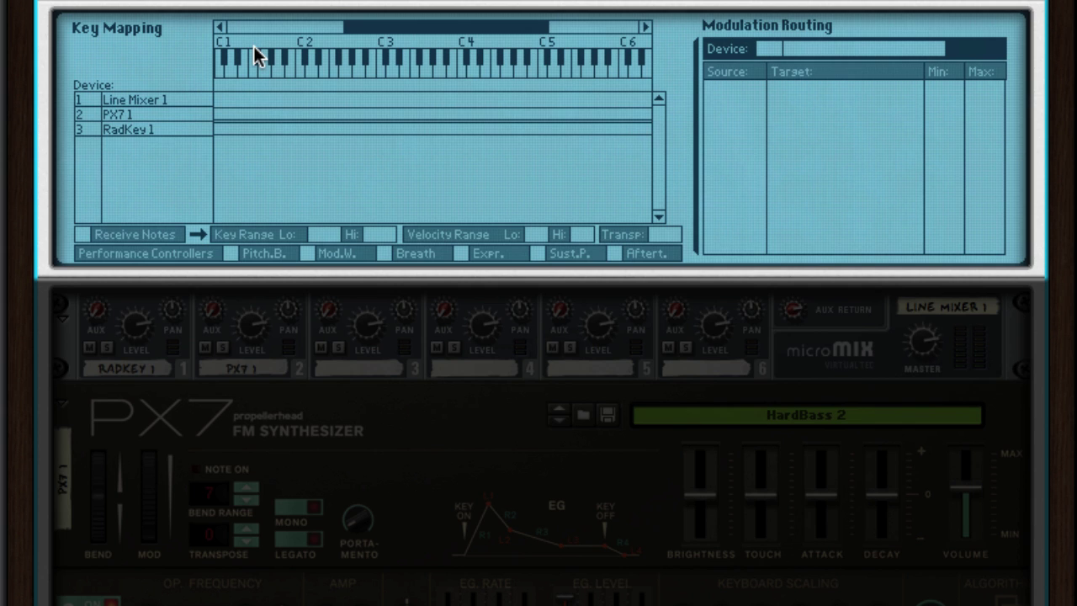
left_click(105, 131)
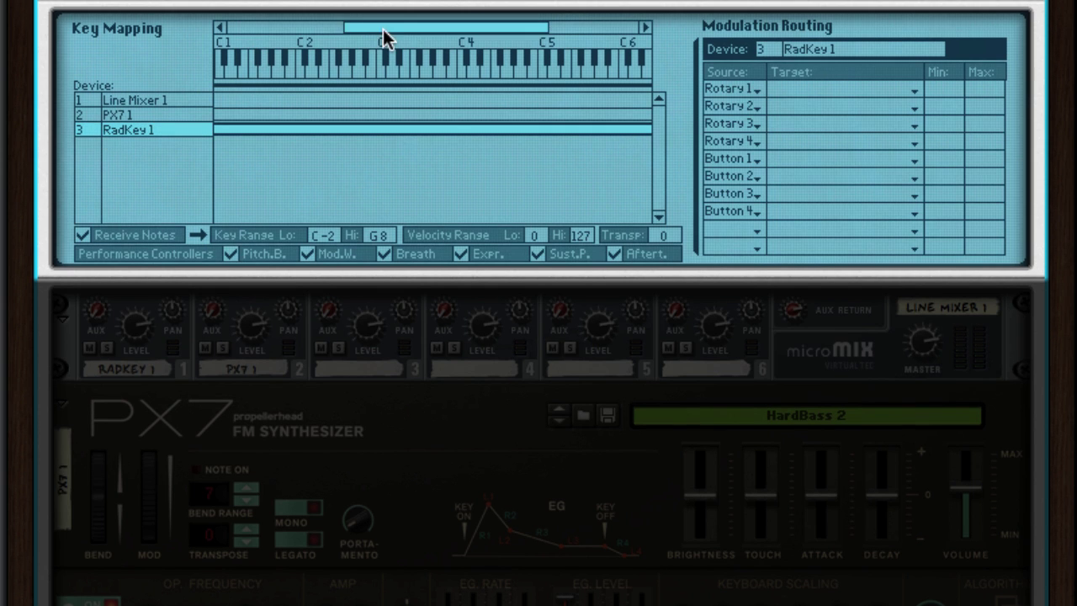
left_click_drag(383, 28, 232, 51)
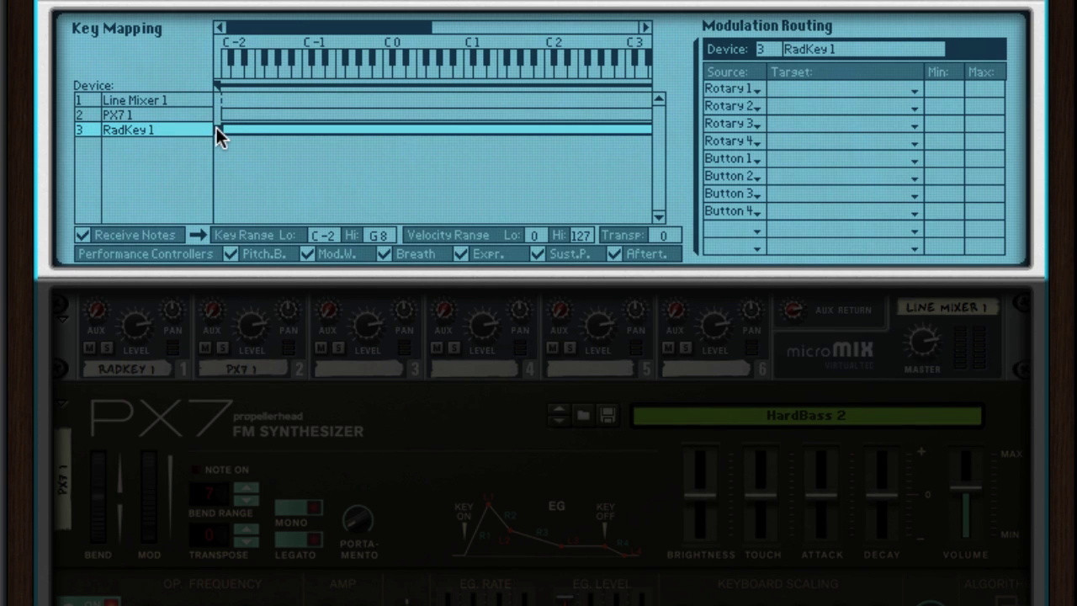
left_click_drag(215, 131, 562, 125)
Step: Lower PX7 1's highest key so it covers only C-2 through D2
left_click(131, 112)
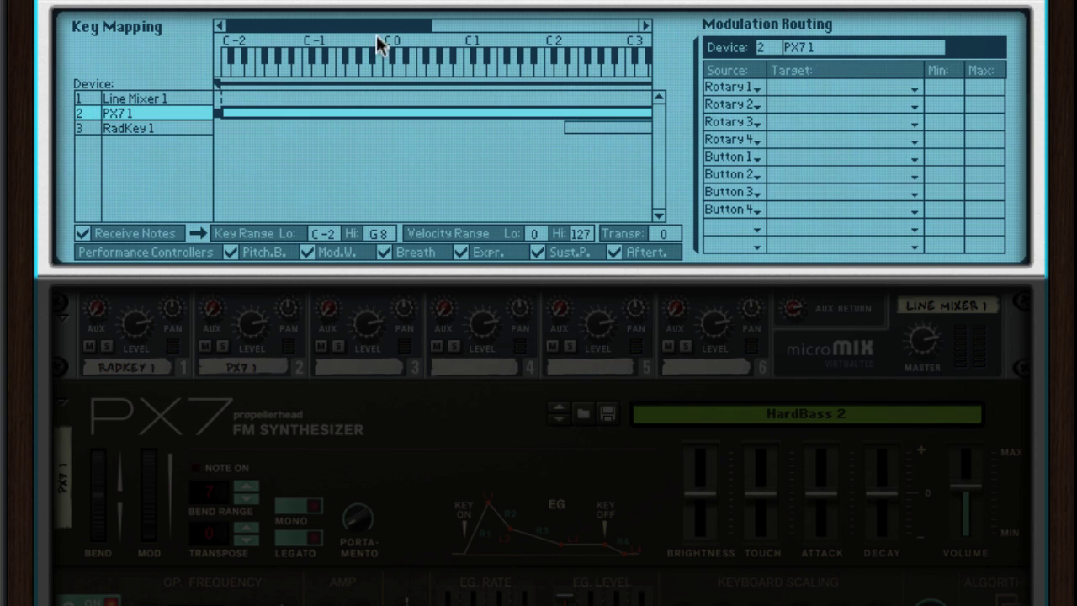
left_click_drag(371, 21, 615, 21)
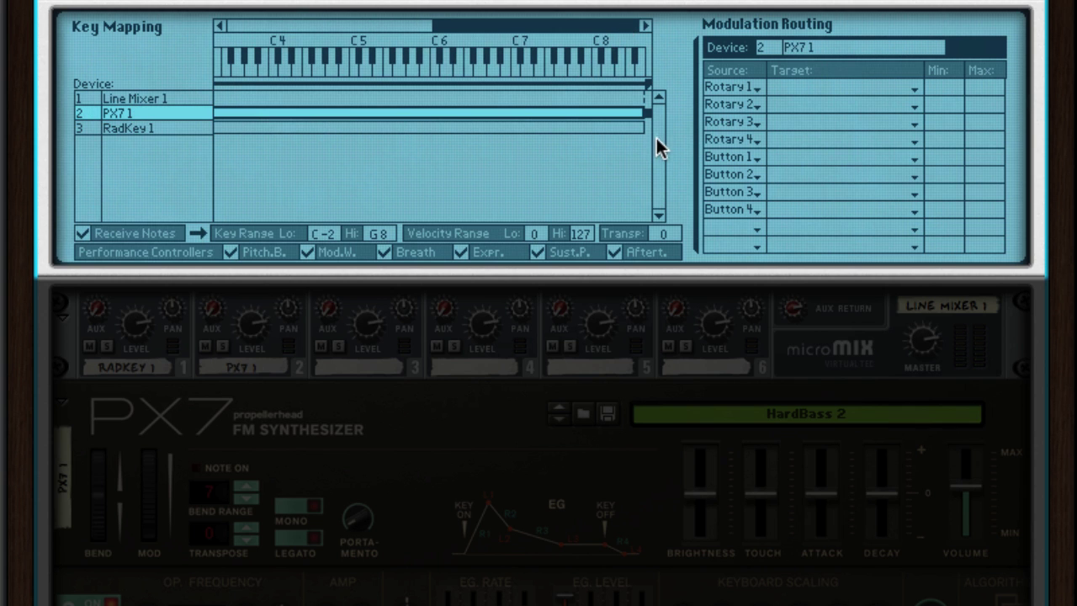
left_click_drag(645, 111, 346, 141)
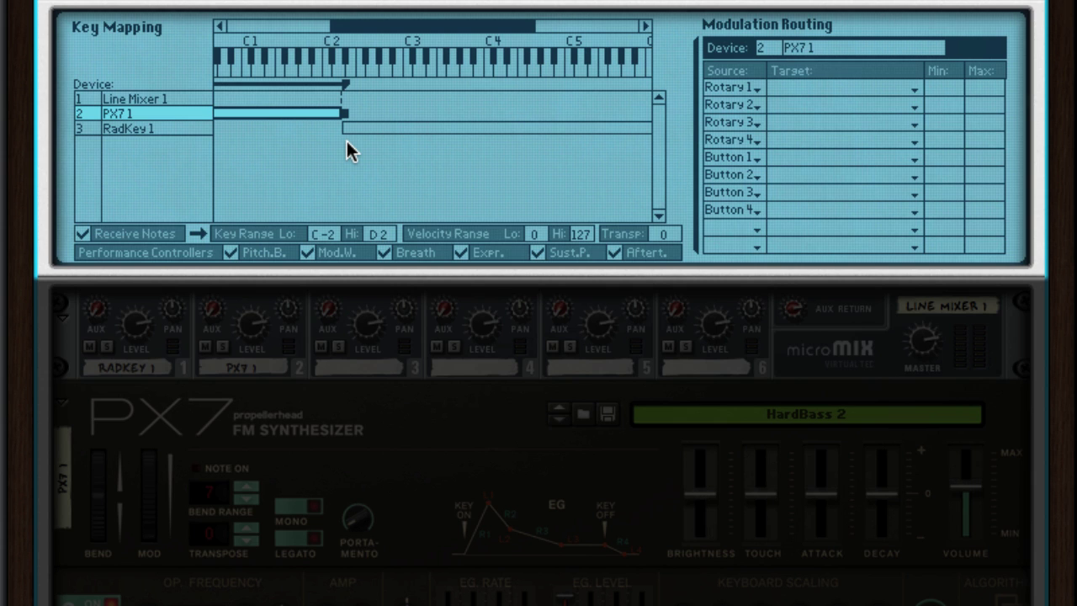
Step: Uncheck the Sust.P. performance controller for PX7 1 in Key Mapping
left_click(151, 129)
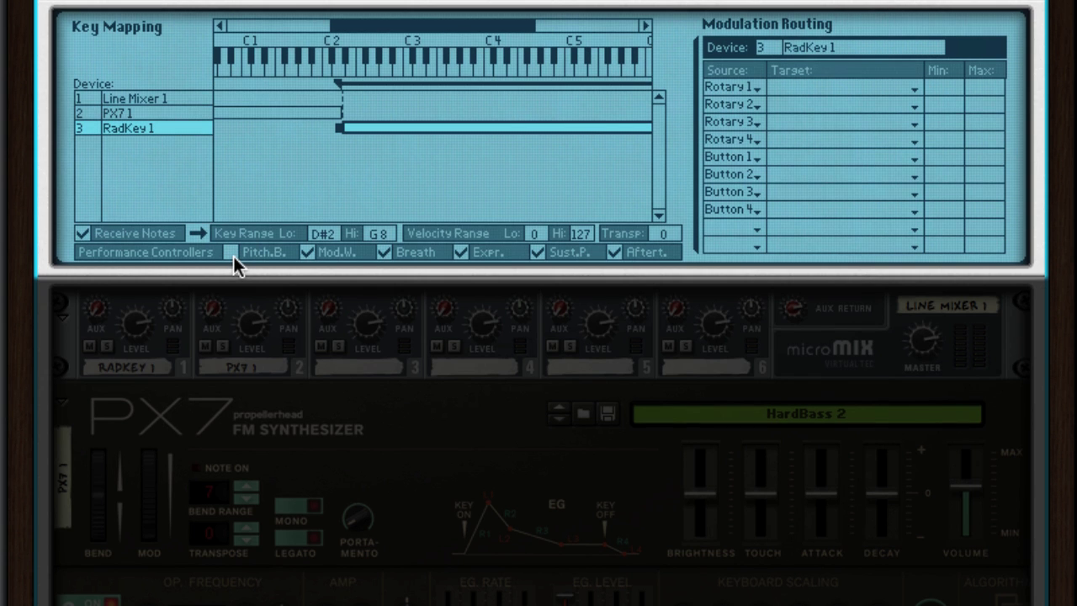
left_click(147, 114)
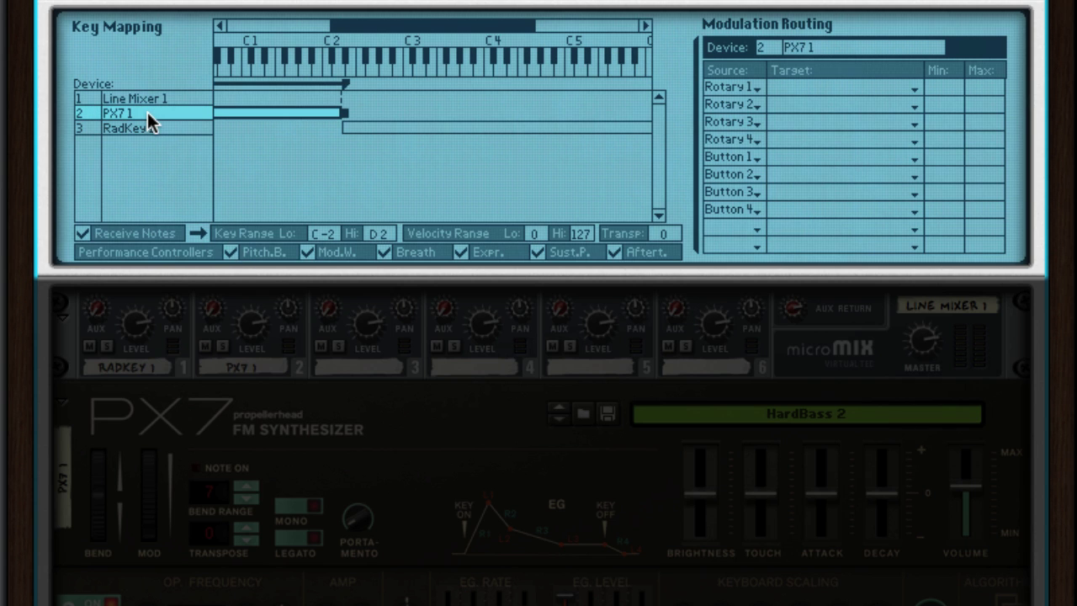
left_click(537, 252)
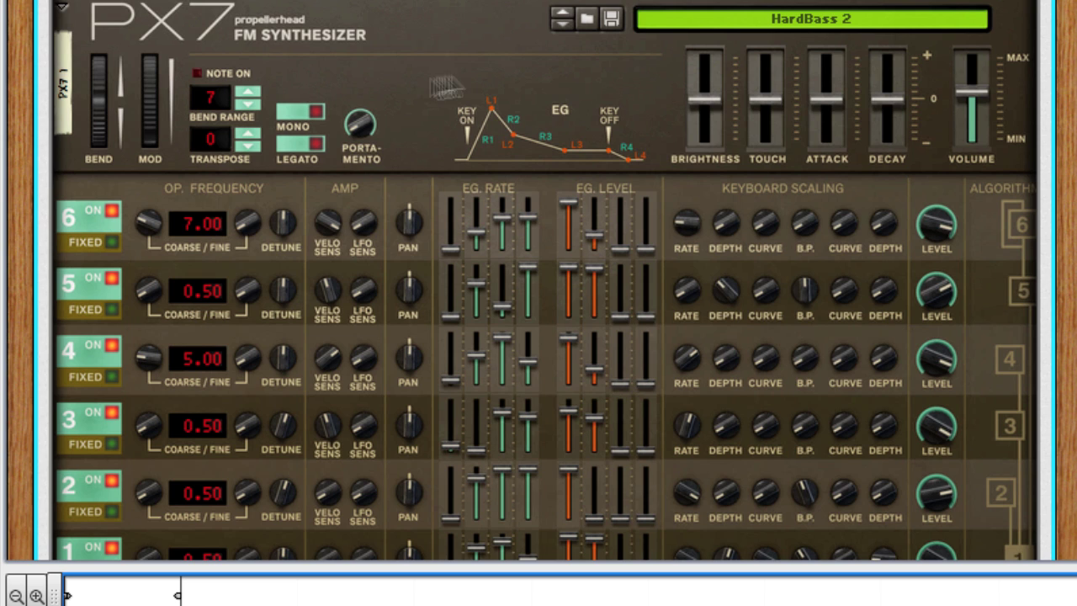
Step: Raise the PX7 Brightness slightly and add a Pulveriser with Squash at 17%
mouse_move(715, 99)
left_click_drag(715, 98, 759, 84)
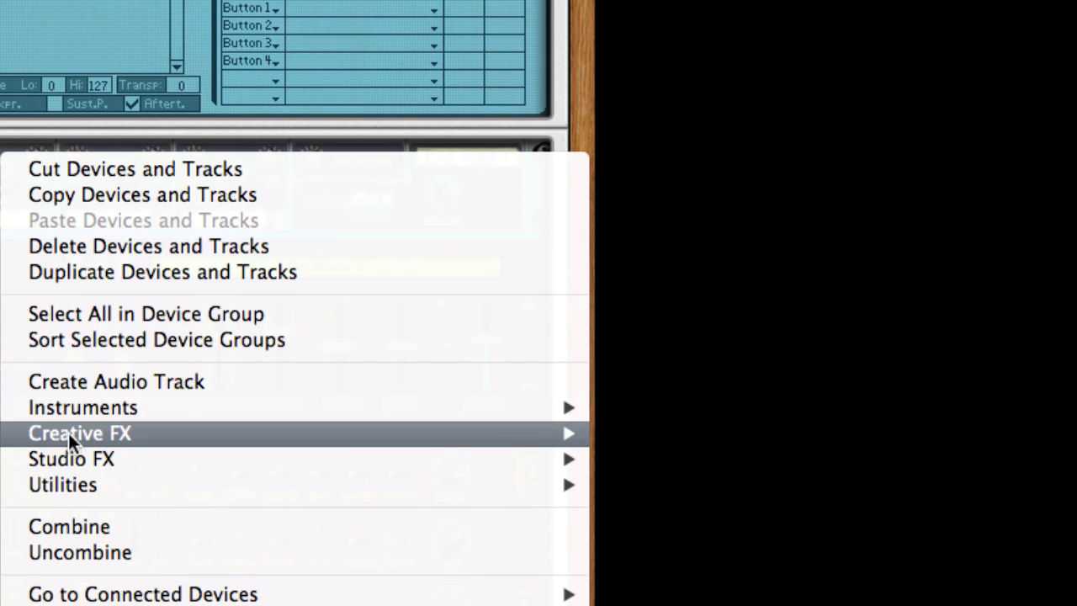
mouse_move(71, 434)
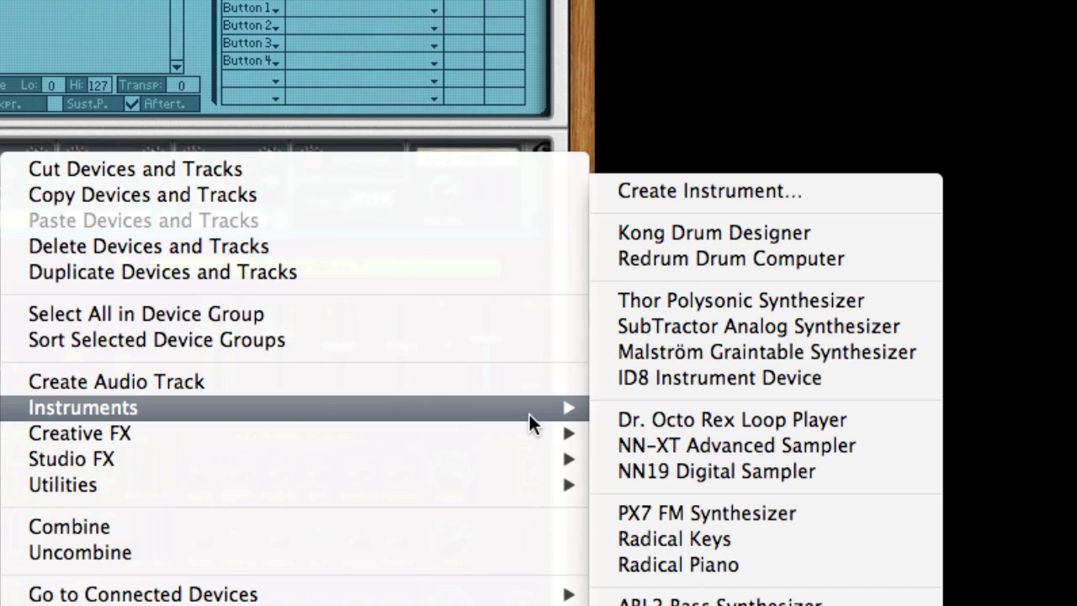
left_click(698, 291)
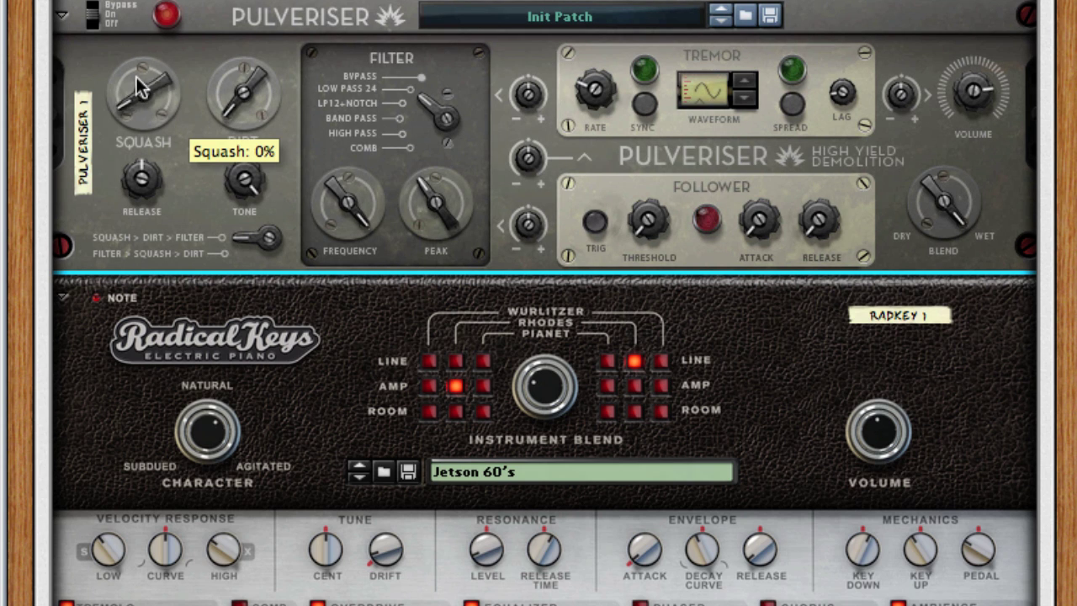
left_click_drag(136, 77, 137, 78)
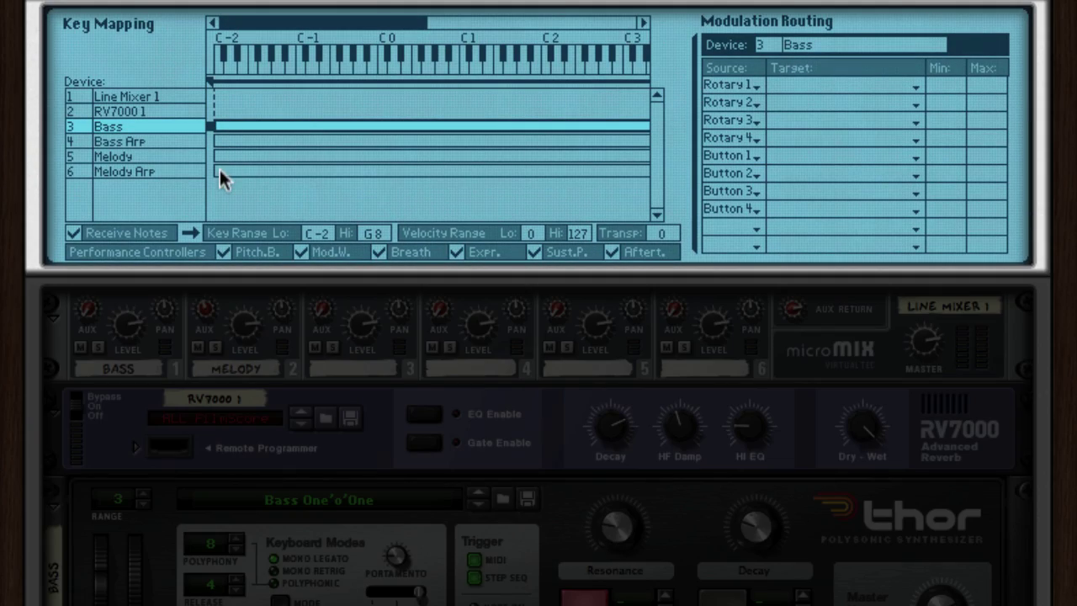
Step: Set Melody Arp's key range to start at G#3
left_click(201, 171)
left_click_drag(210, 171, 549, 192)
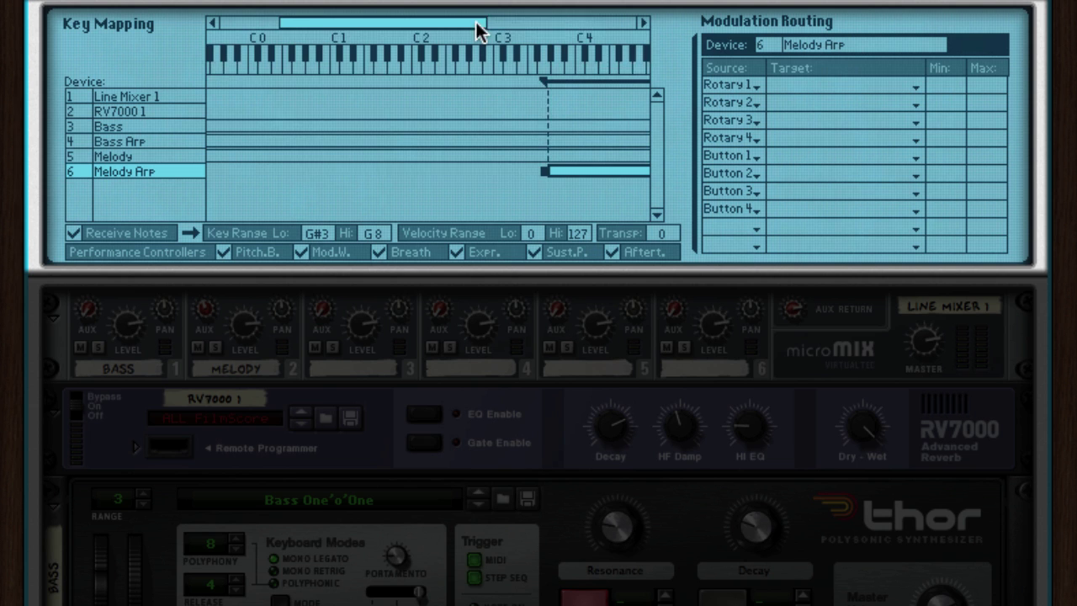
left_click_drag(475, 23, 644, 25)
Step: Limit Bass Arp to keys up to G3 and toggle note reception for the Bass device
left_click(633, 141)
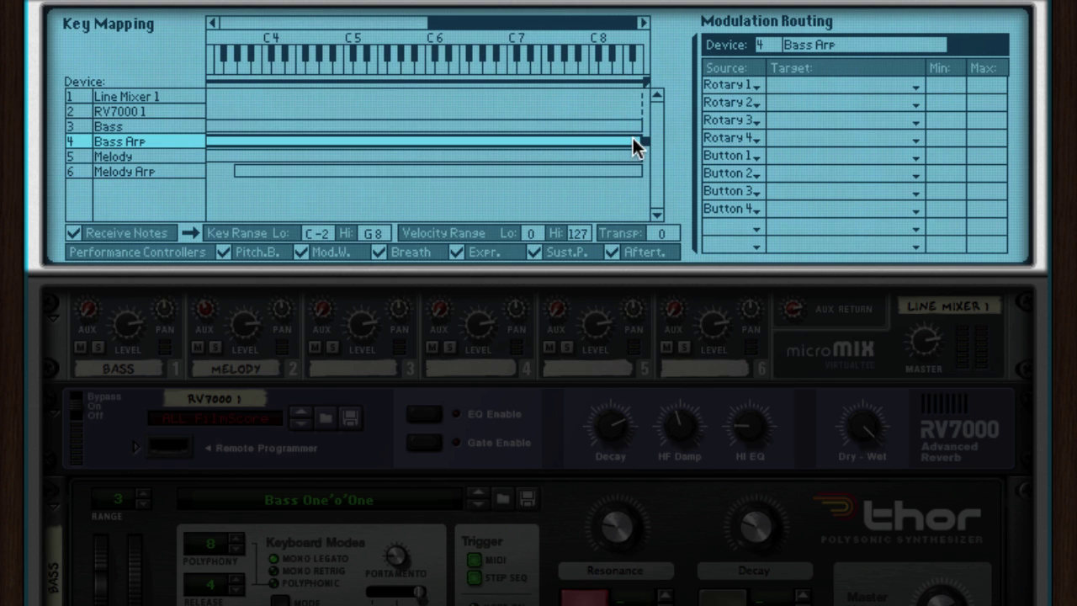
left_click_drag(646, 143, 238, 160)
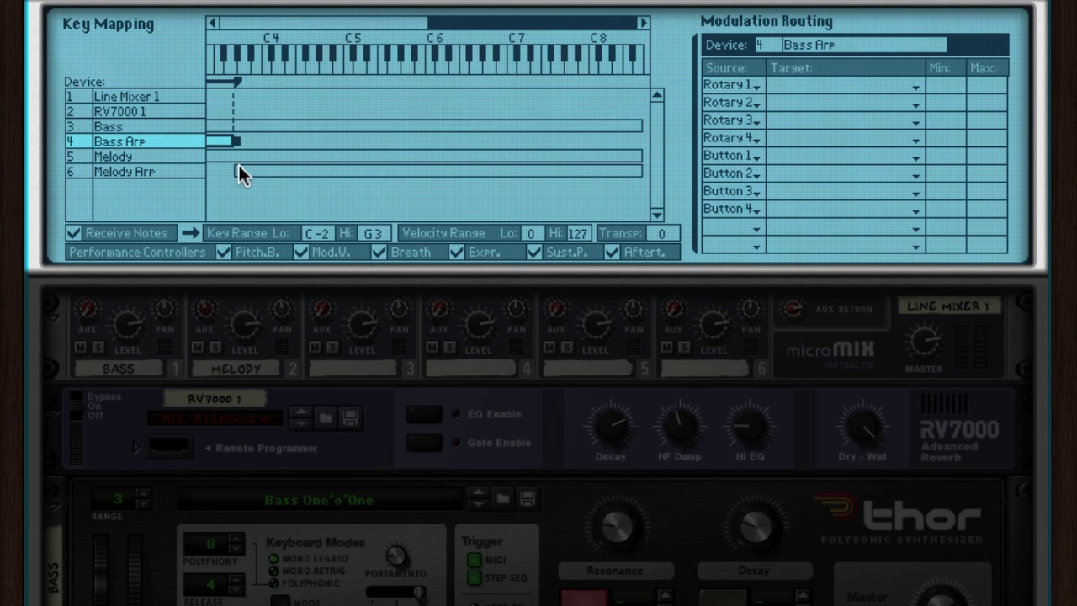
left_click(238, 160)
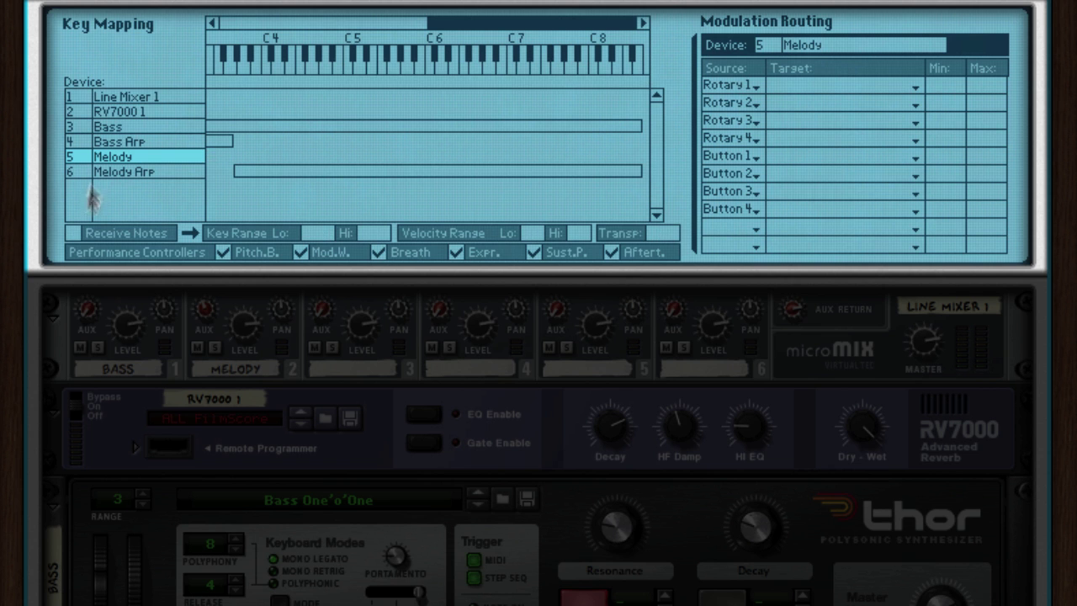
left_click(113, 127)
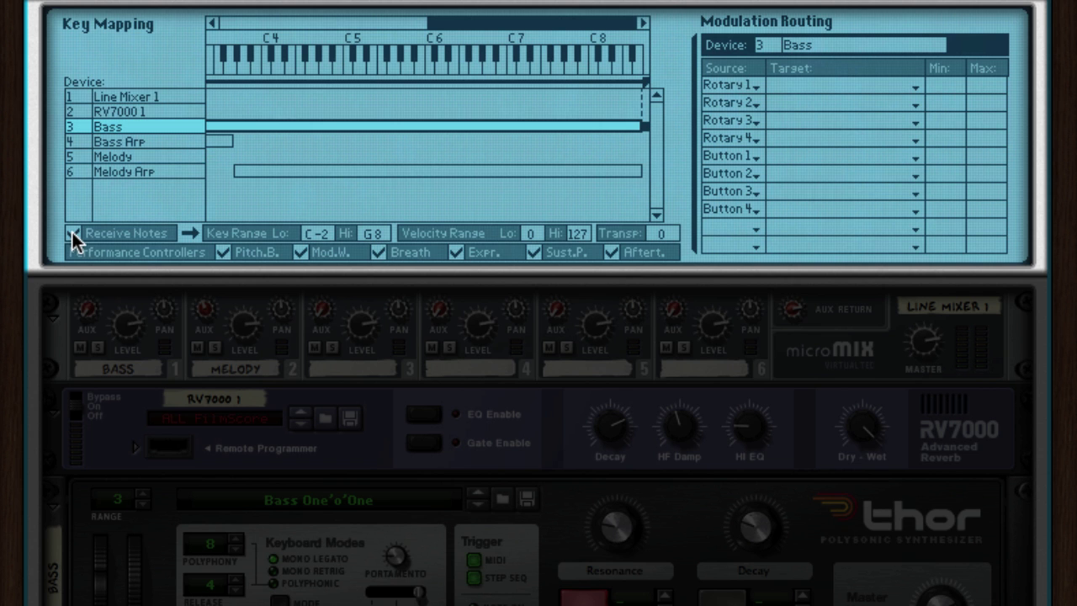
left_click(71, 231)
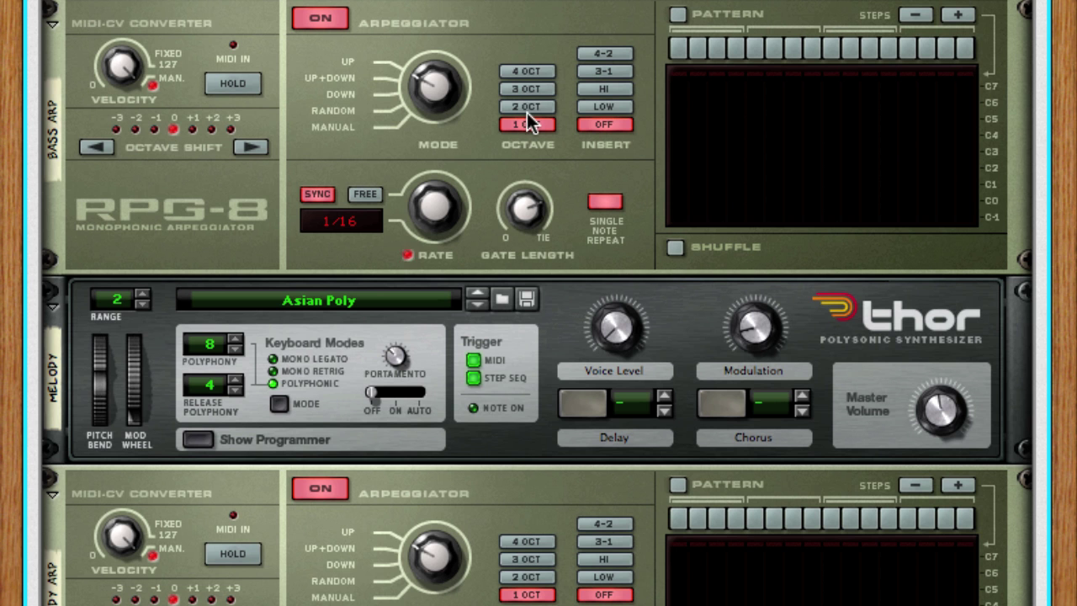
Step: Set the Bass Arp RPG-8 to 2 OCT and enable its pattern with steps 3, 7, 12, 15 muted
left_click(526, 109)
left_click(678, 15)
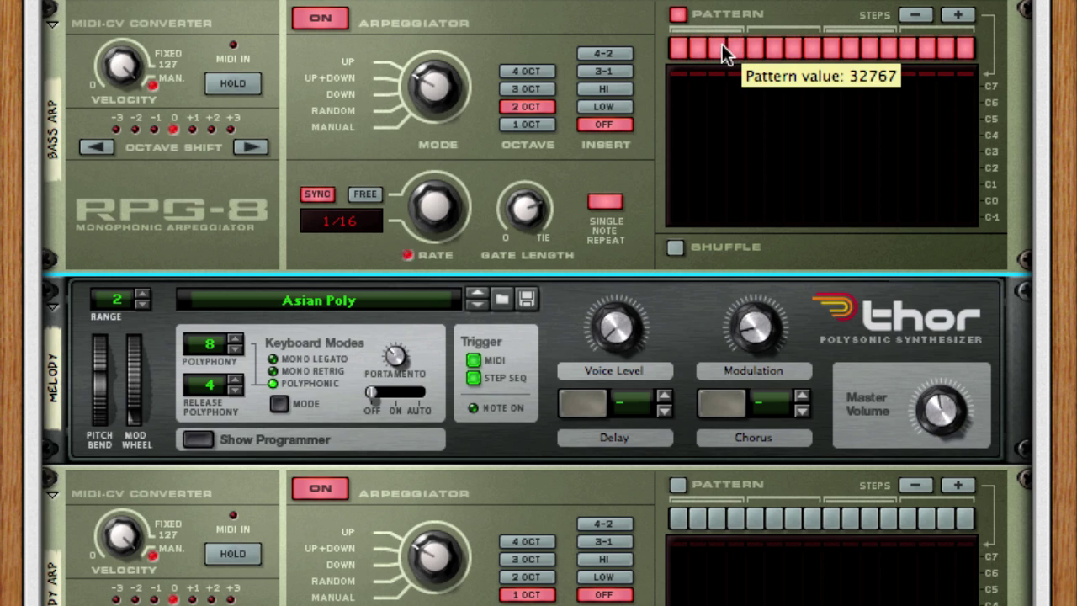
left_click(719, 47)
left_click(791, 47)
left_click(891, 43)
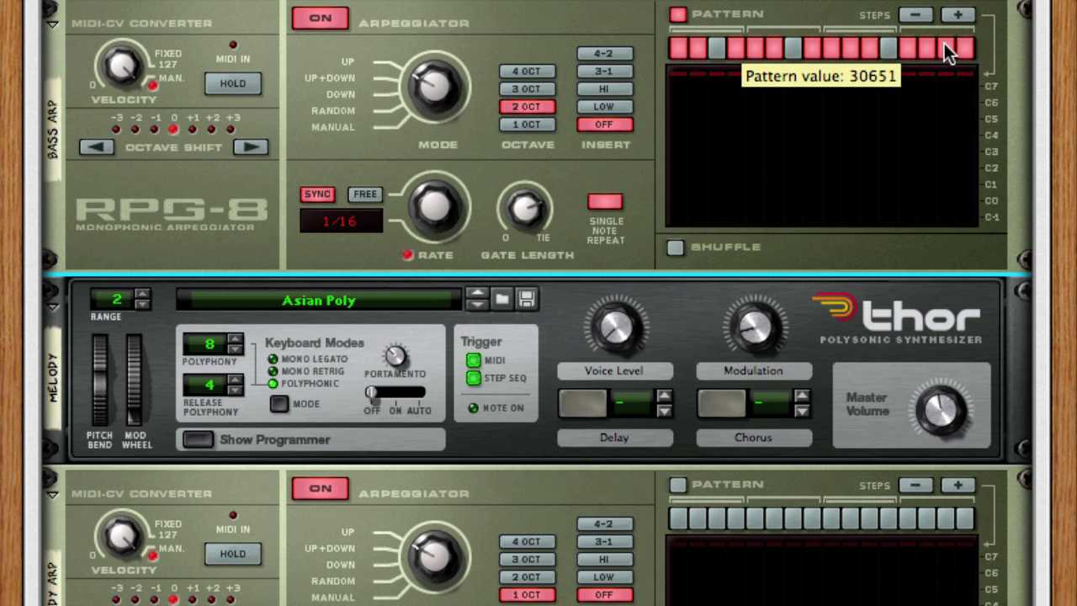
left_click(944, 47)
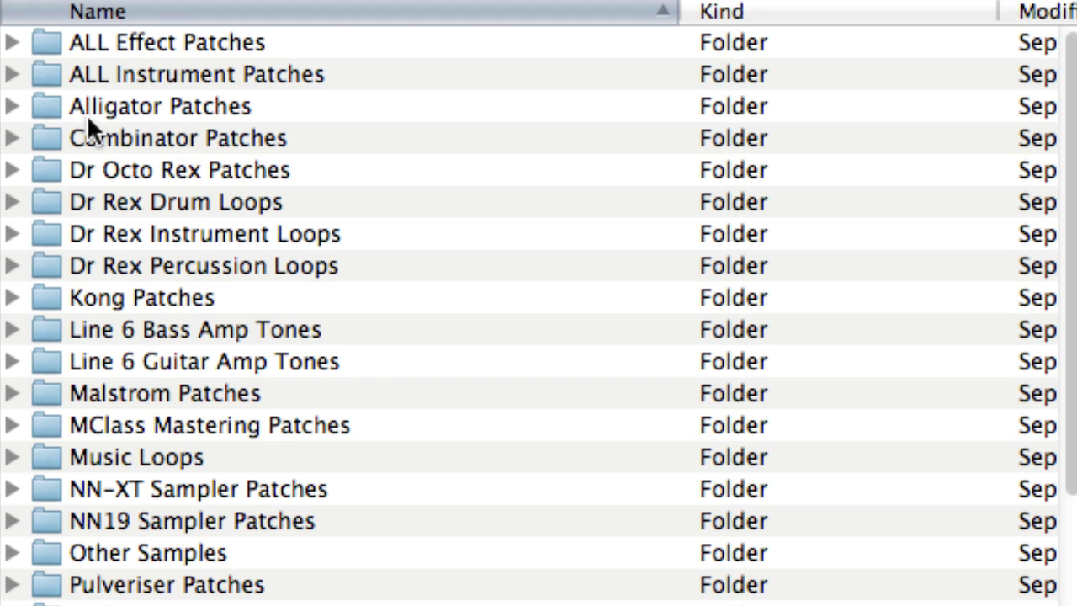
Step: Open Combinator Patches > Performance Patches > Splits and select 90s Split&Run (90bpm) [Run].cmb
double_click(142, 132)
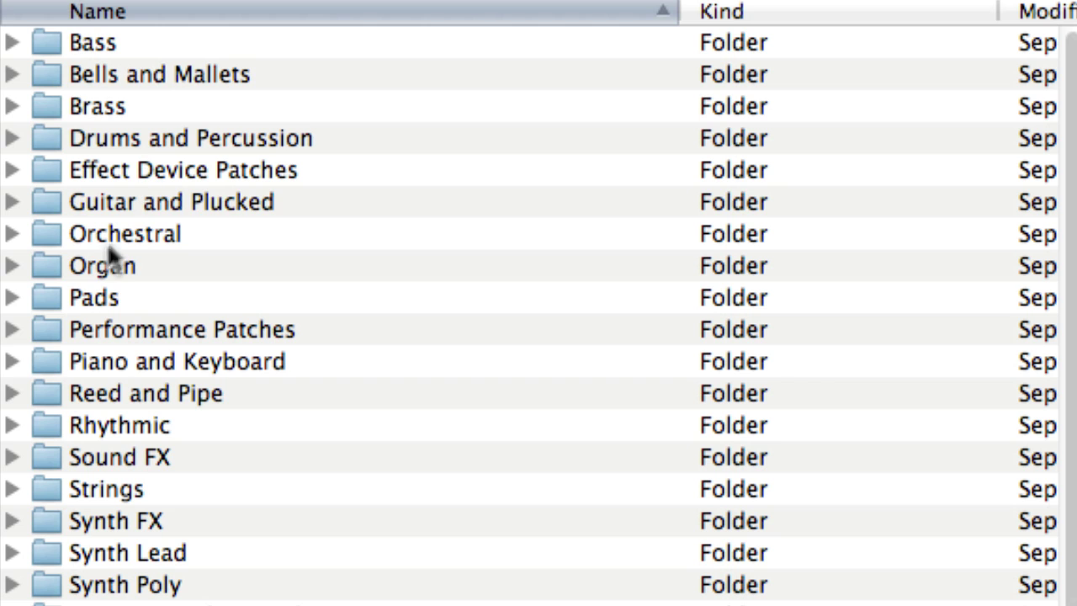
left_click(11, 330)
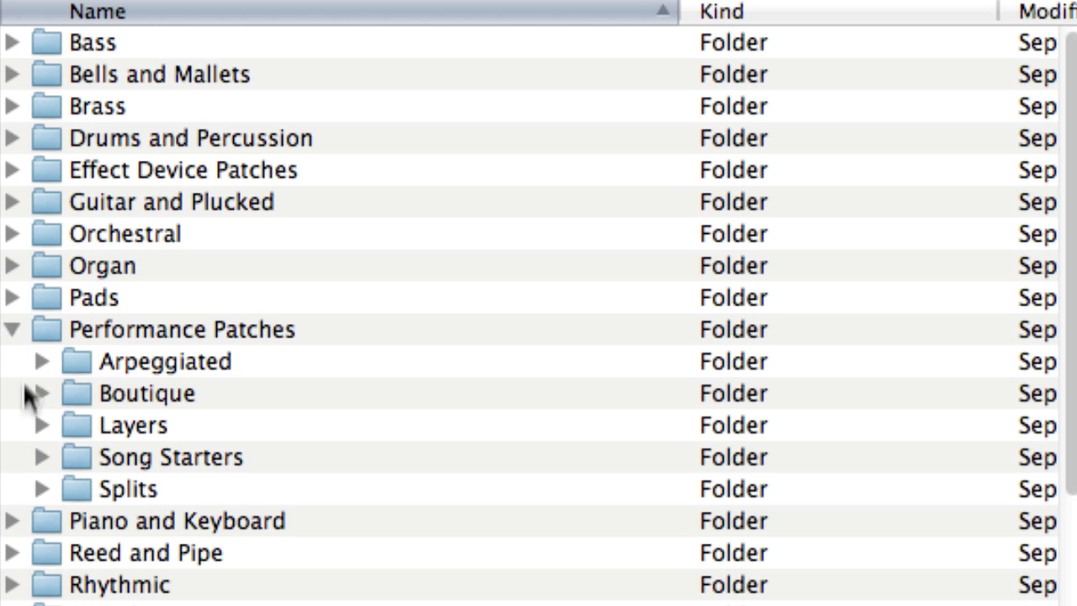
left_click(42, 489)
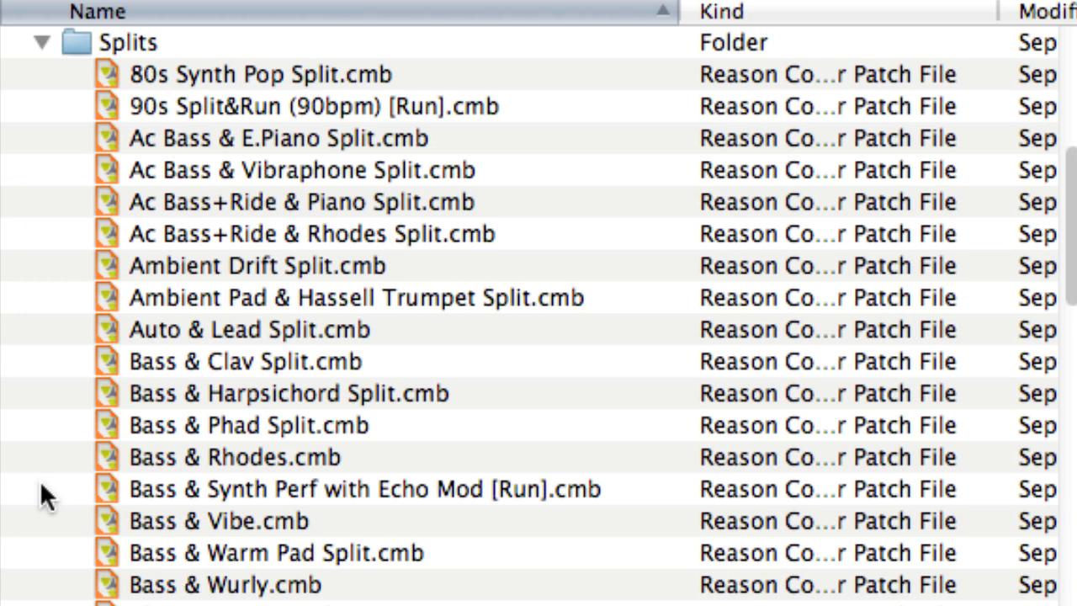
left_click(243, 362)
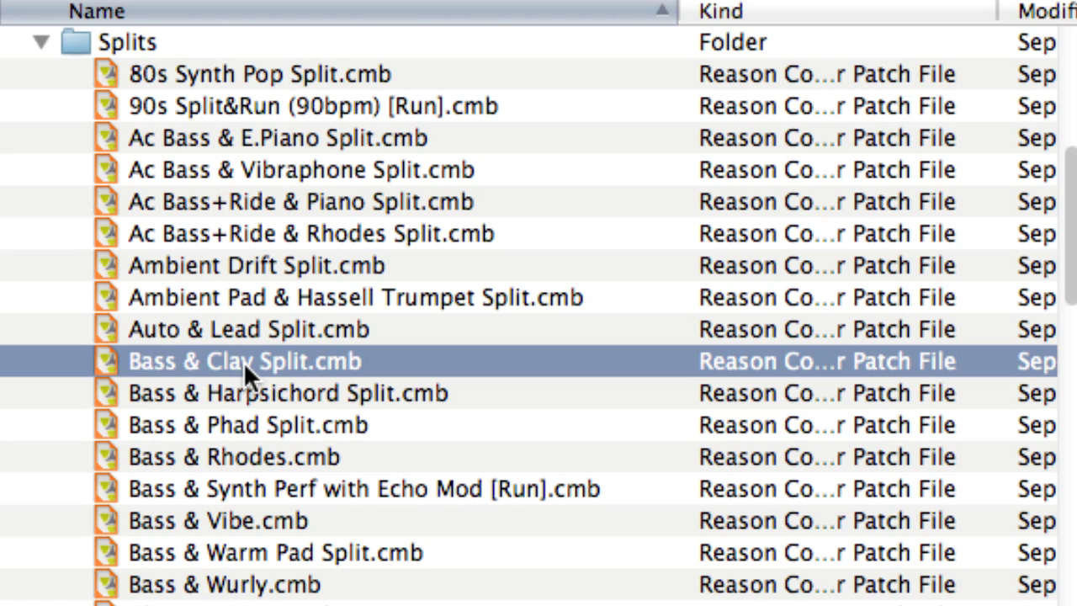
left_click(245, 103)
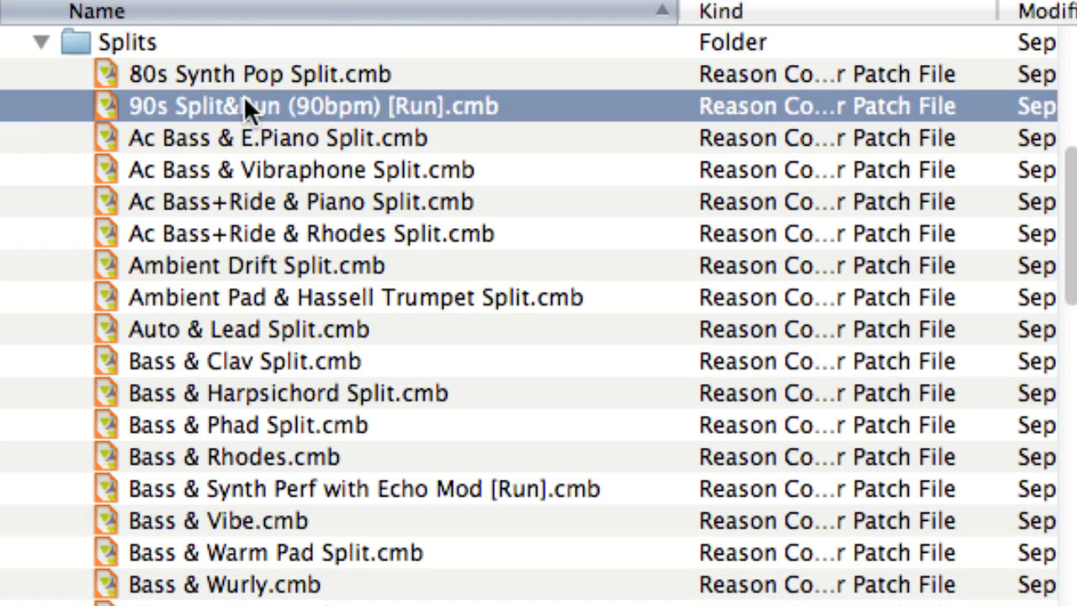